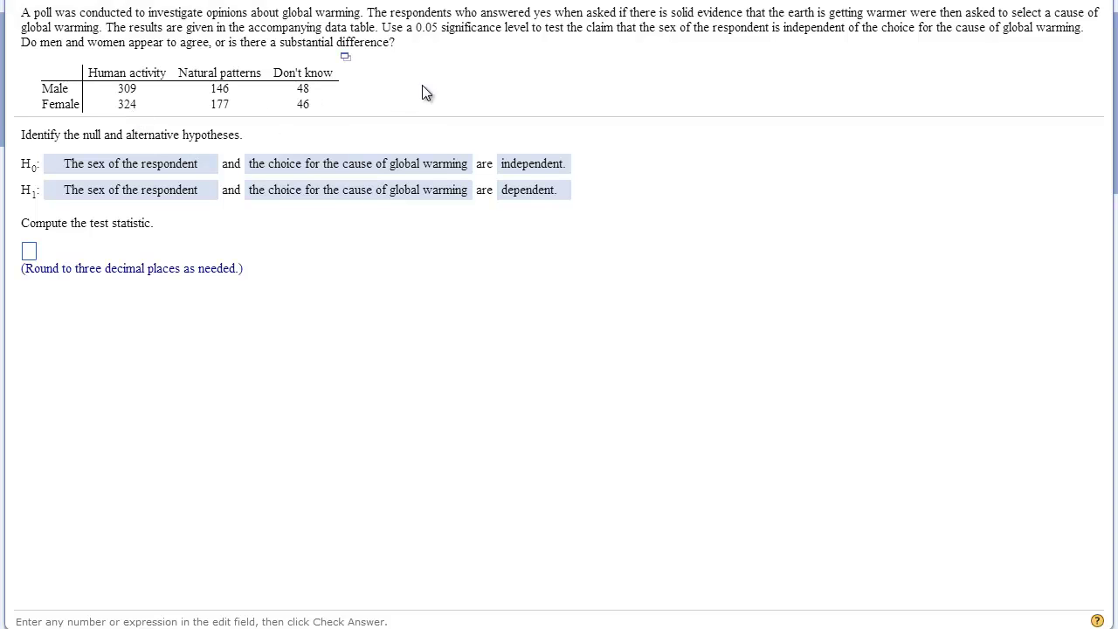
Open the Male/Female global-warming counts table in StatCrunch and place its window right of the question.
click(345, 59)
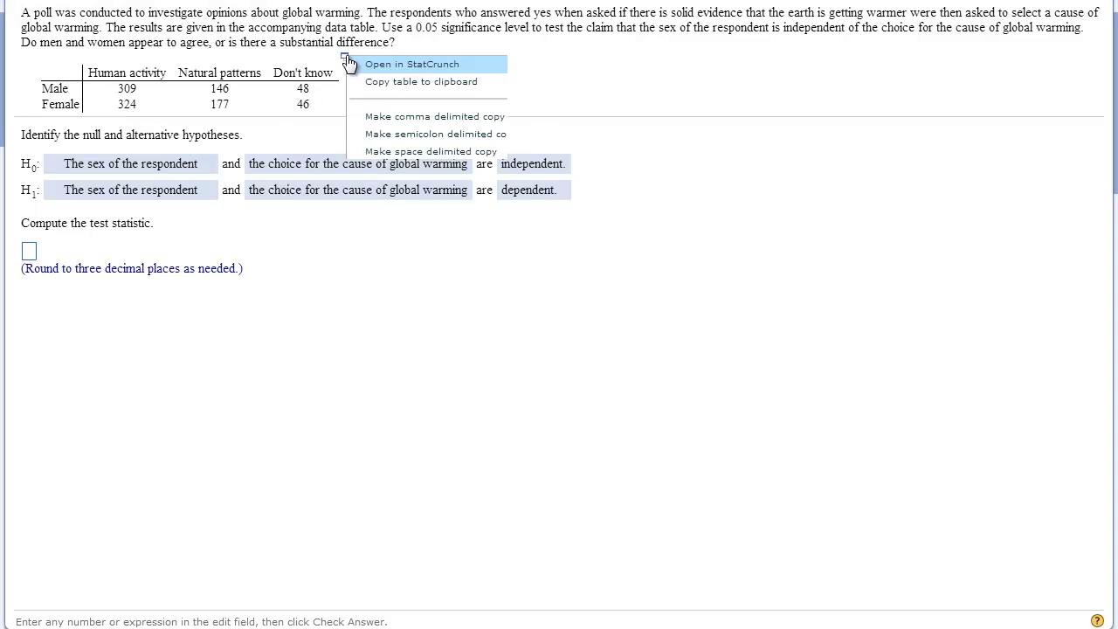
click(402, 64)
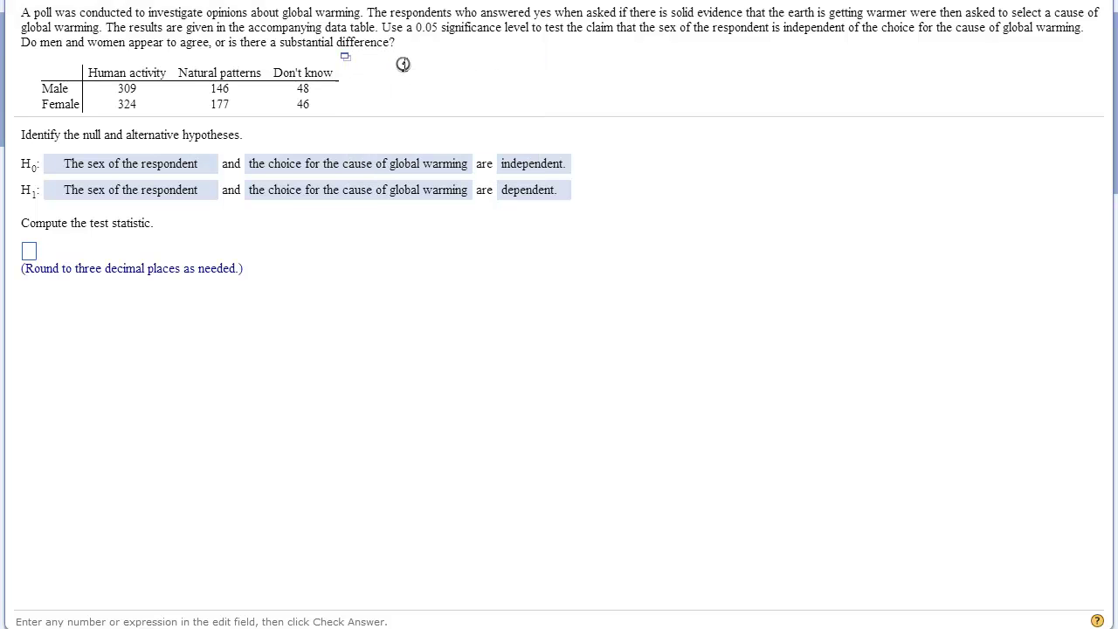
drag(397, 44, 865, 56)
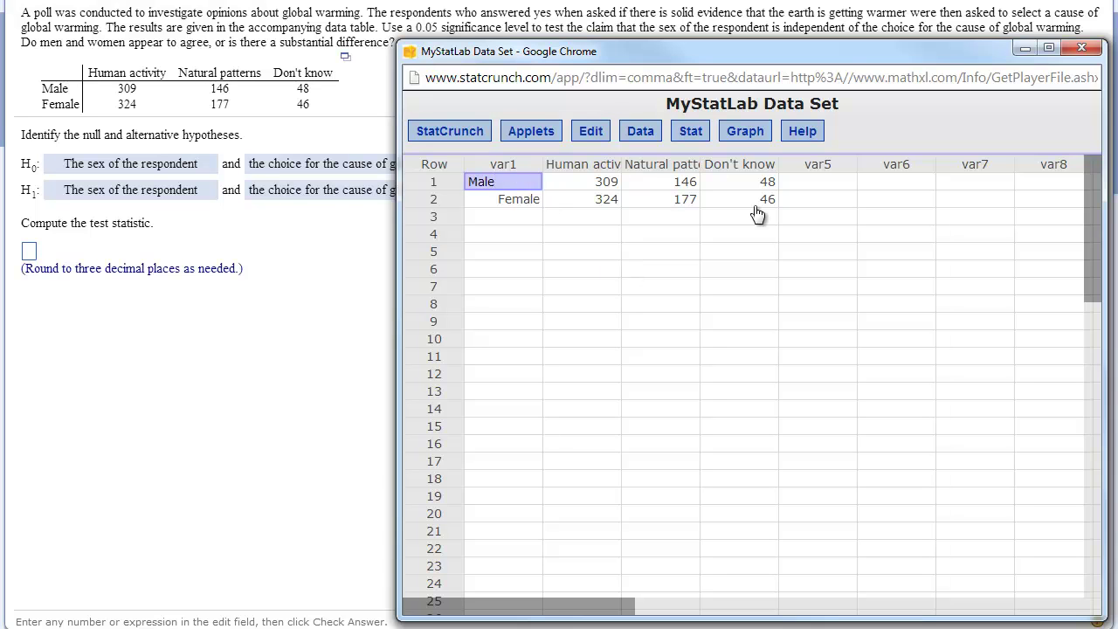
click(535, 234)
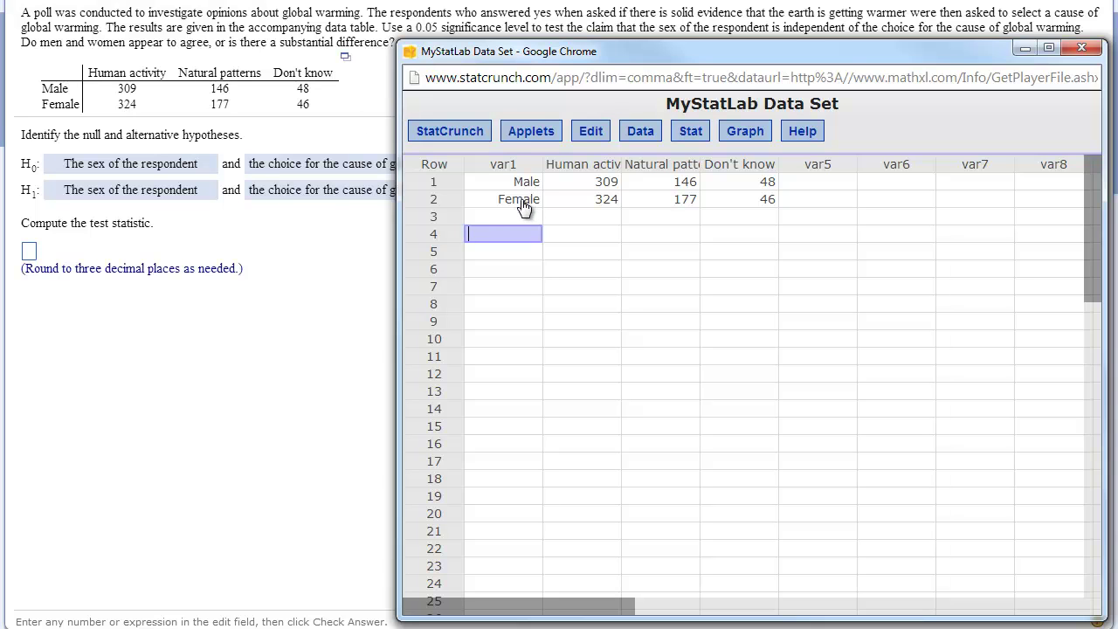
click(509, 163)
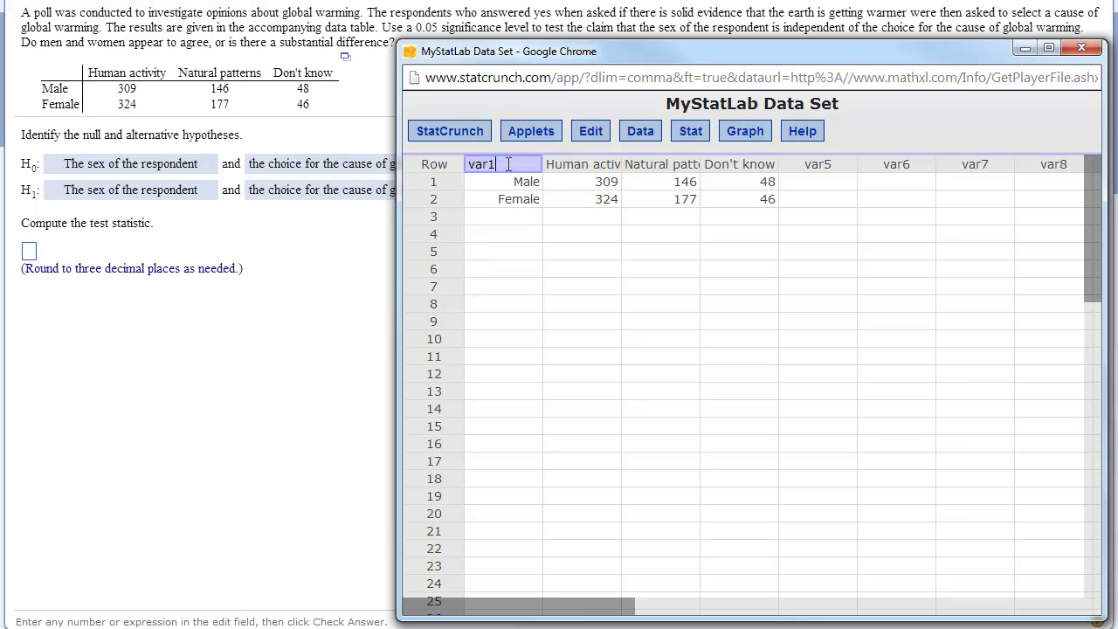
click(580, 271)
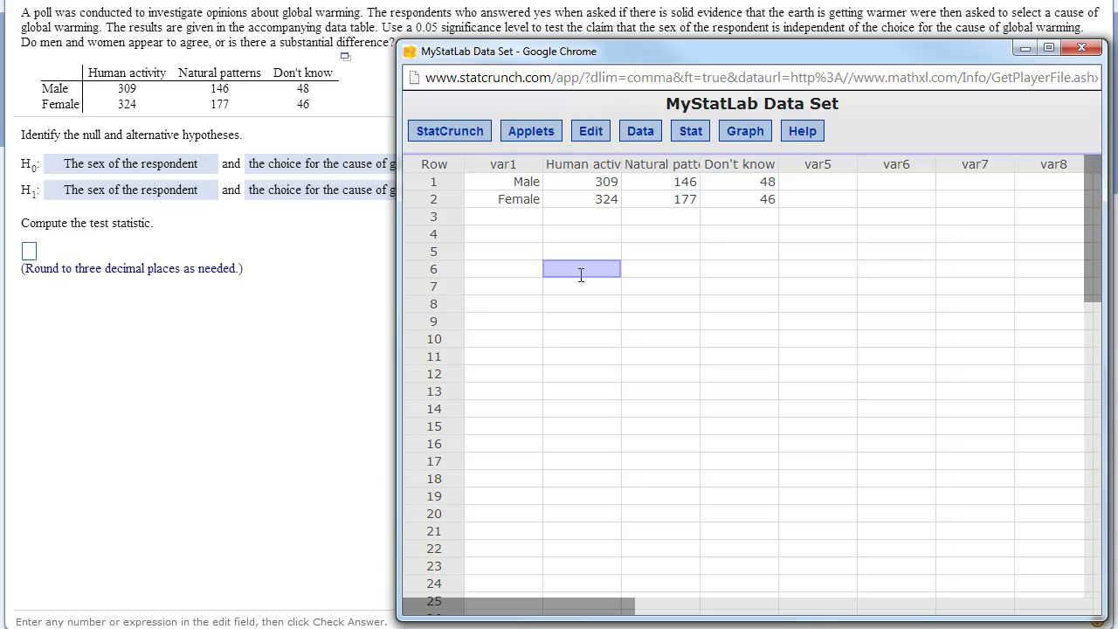
click(572, 186)
click(627, 187)
click(709, 187)
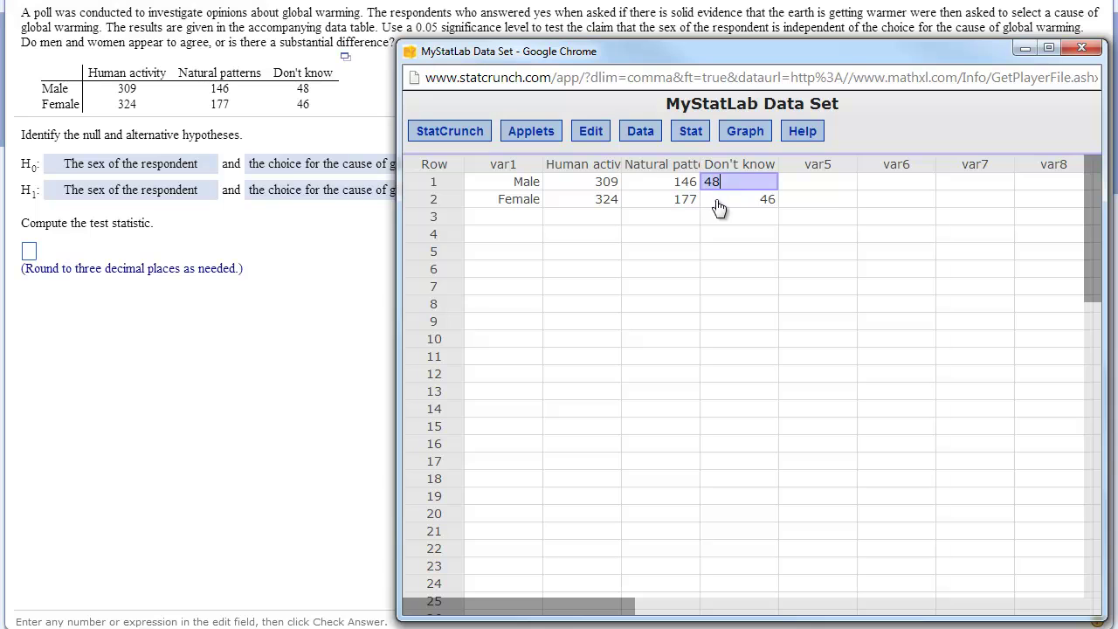
click(718, 203)
click(674, 203)
click(611, 203)
click(603, 251)
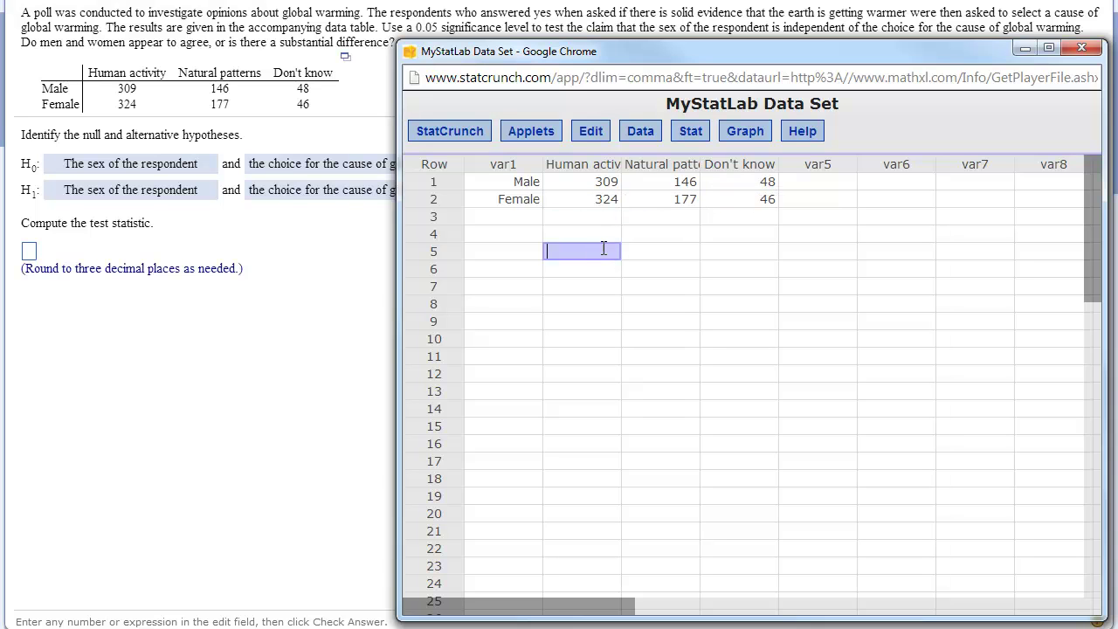
click(594, 164)
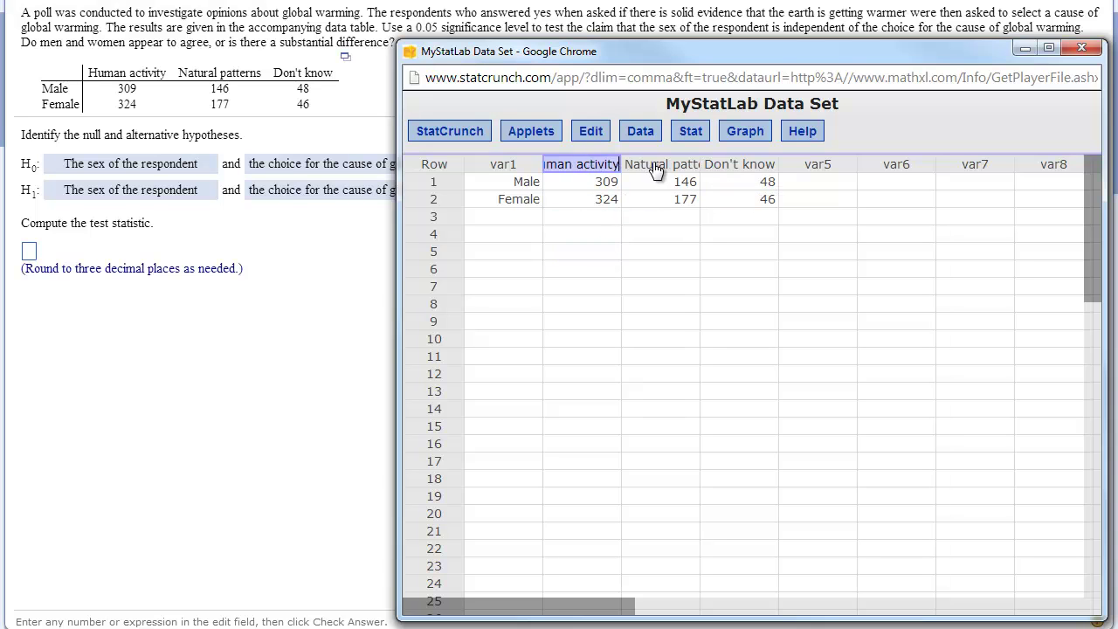
click(658, 165)
click(724, 168)
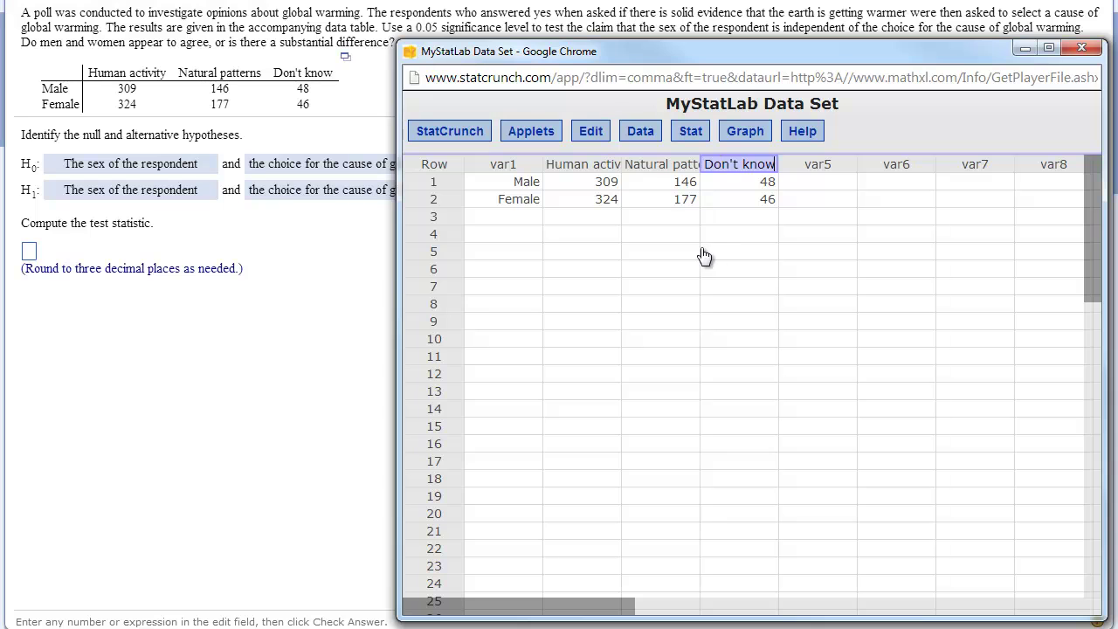
click(581, 166)
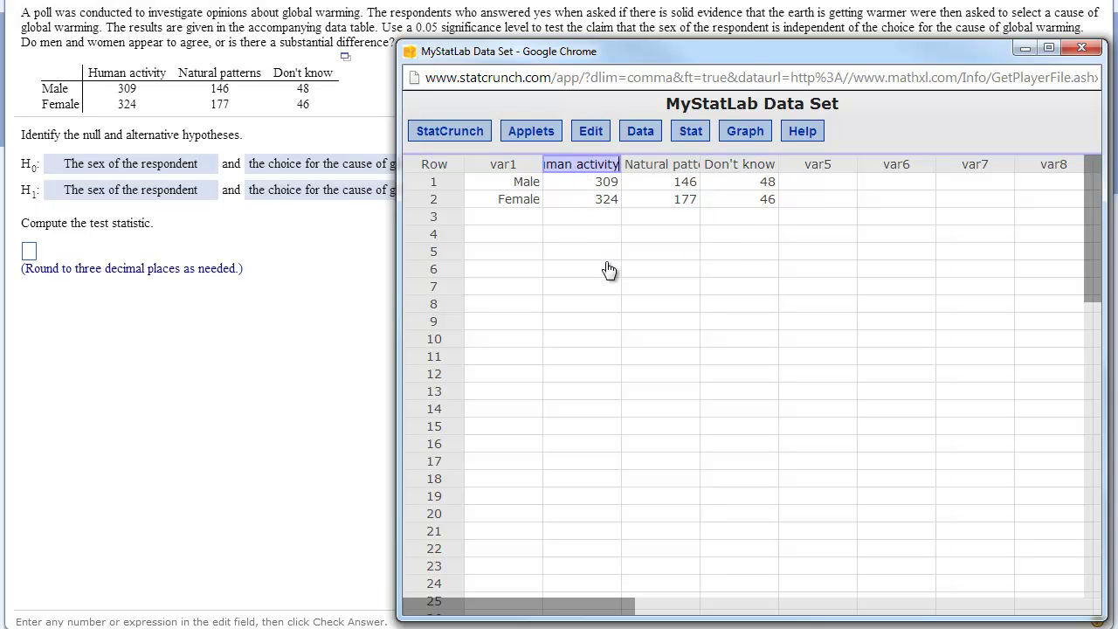
click(655, 167)
click(757, 167)
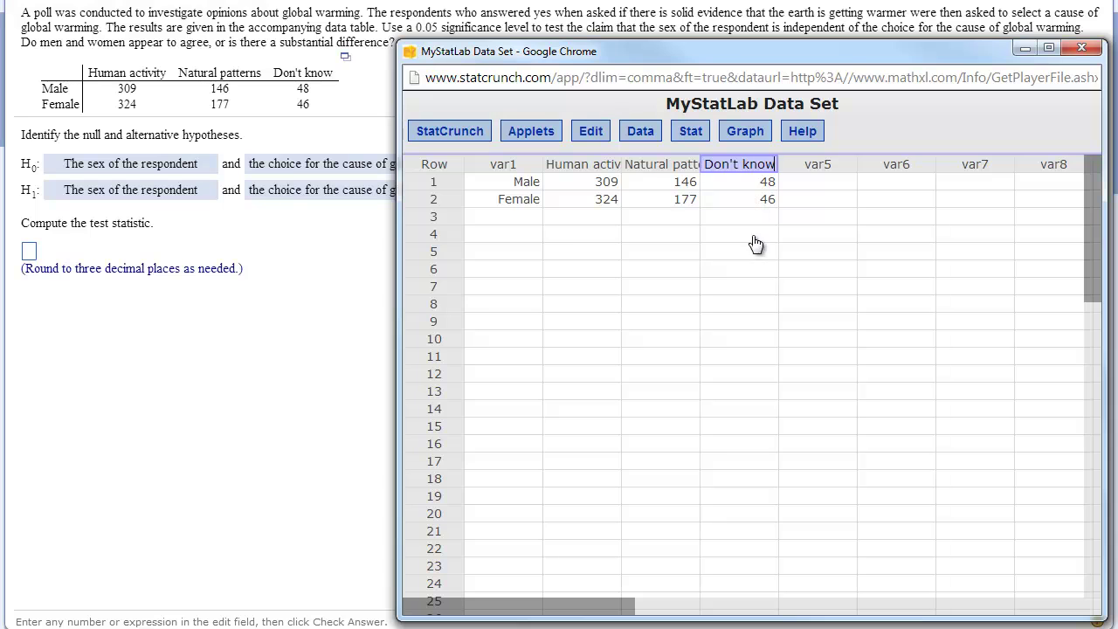
click(726, 233)
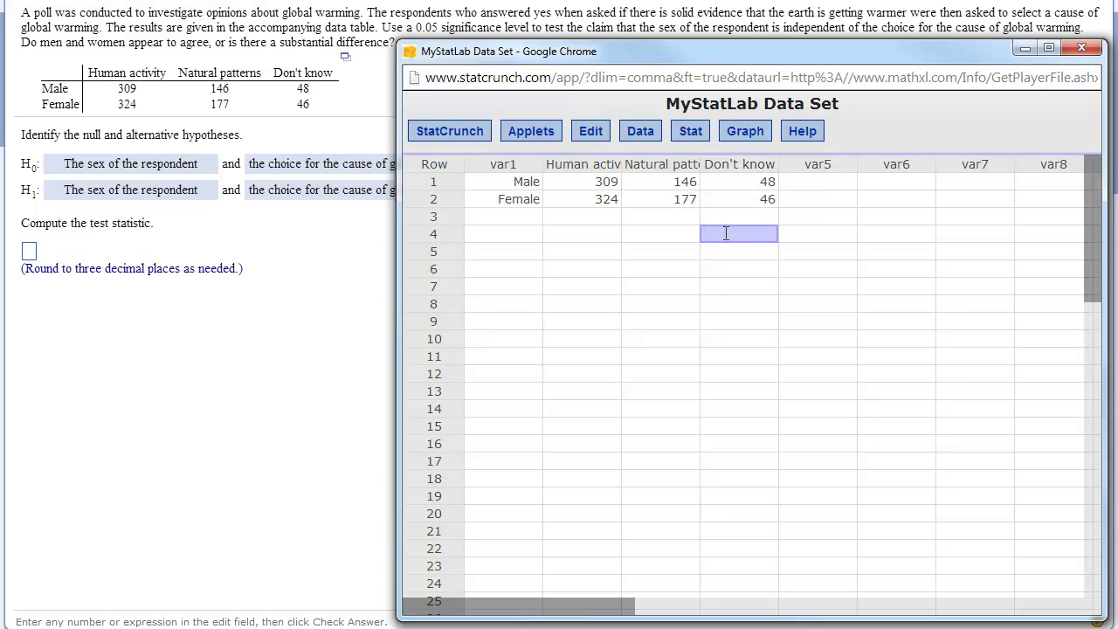
click(577, 185)
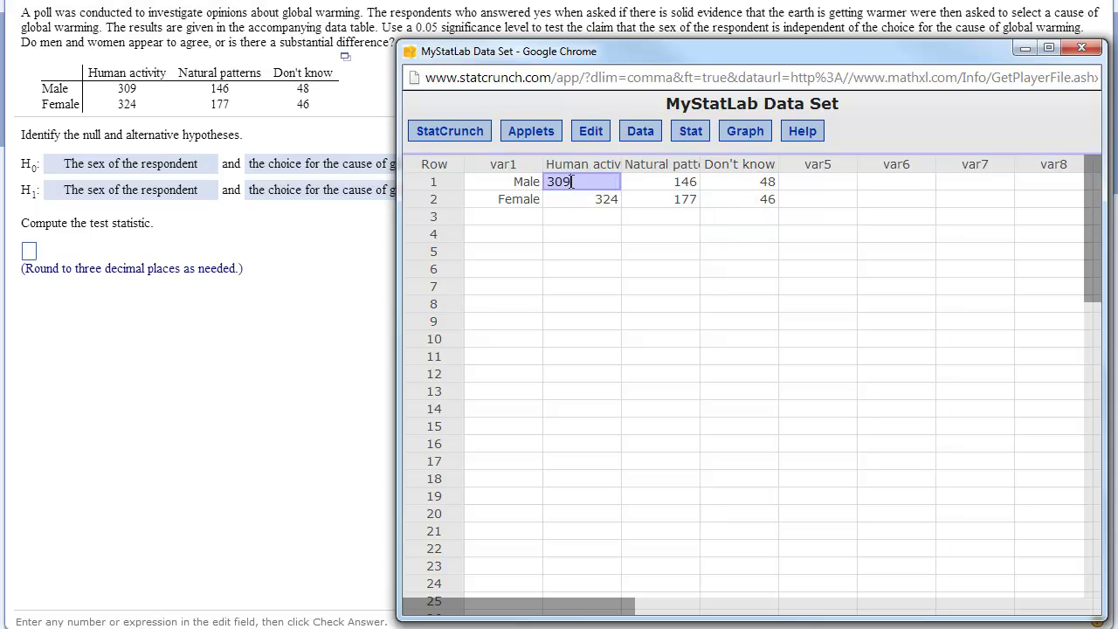
click(623, 305)
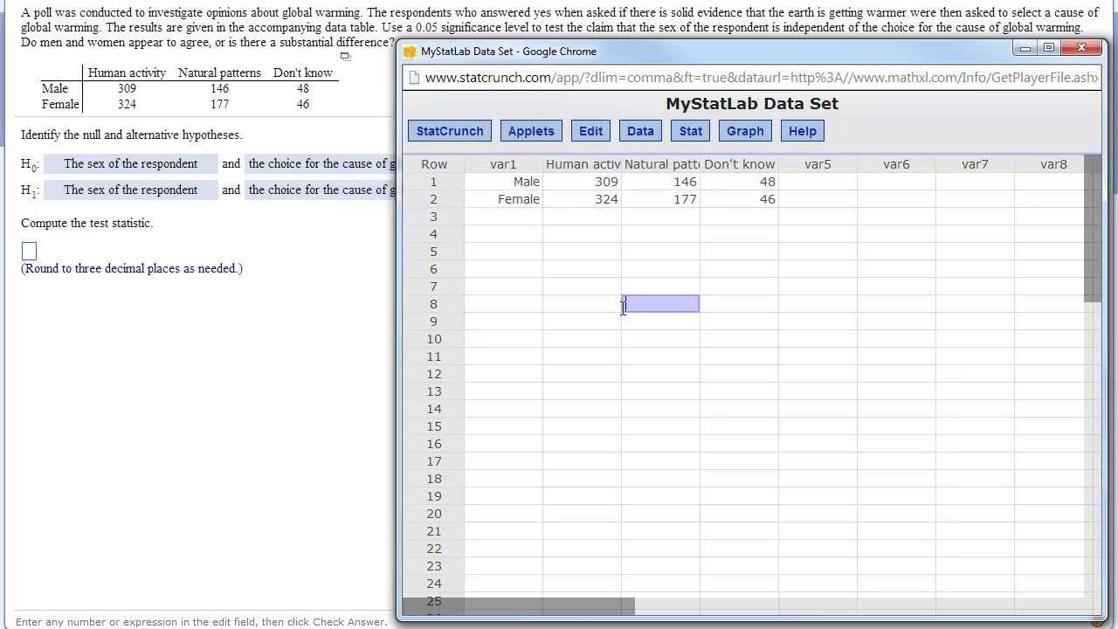
Go to Stat > Tables > Contingency to show the With Data and With Summary choices.
click(690, 133)
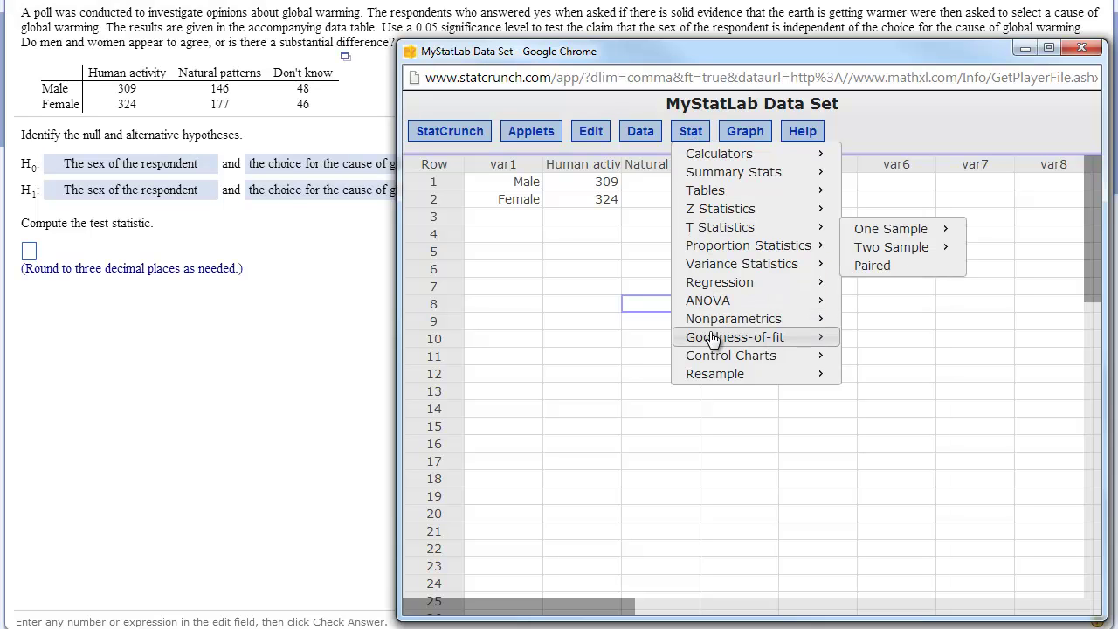
mouse_move(705, 342)
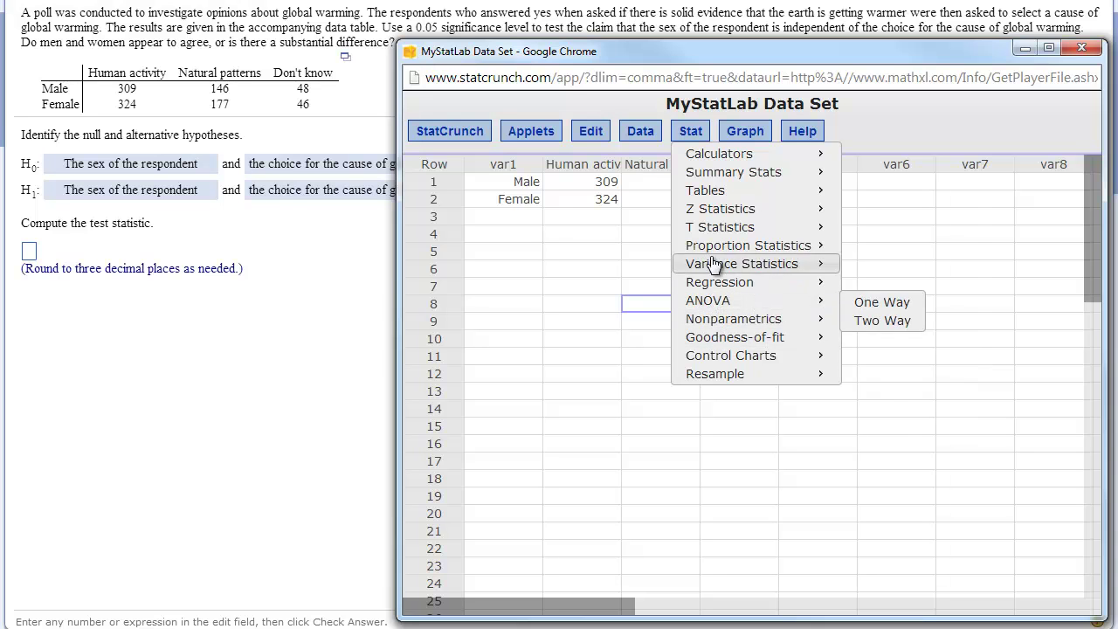
mouse_move(714, 253)
mouse_move(717, 302)
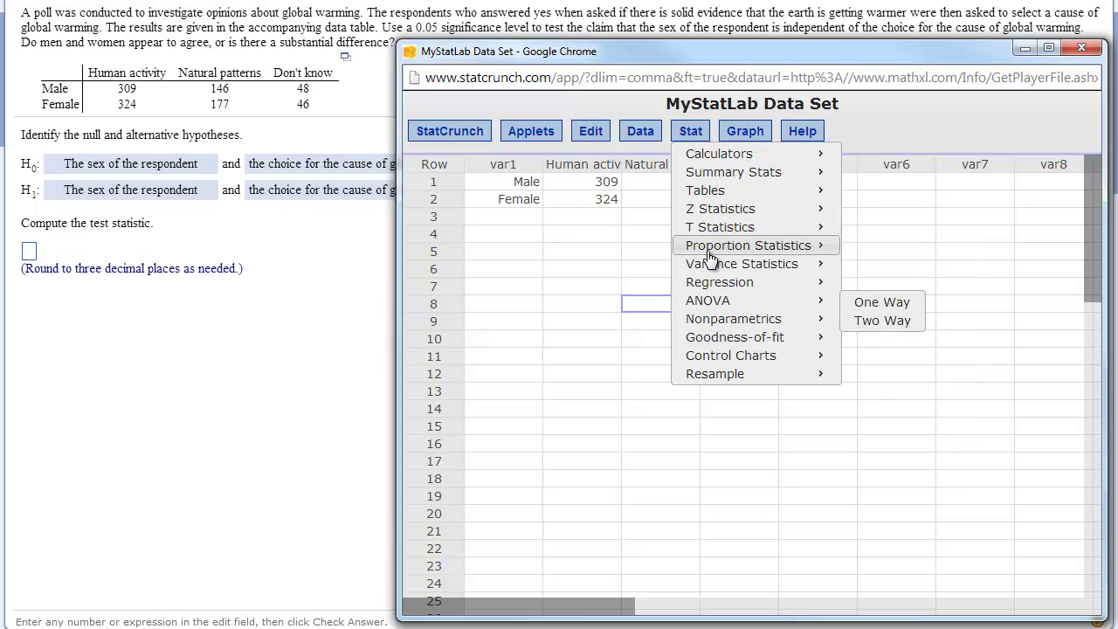
mouse_move(715, 199)
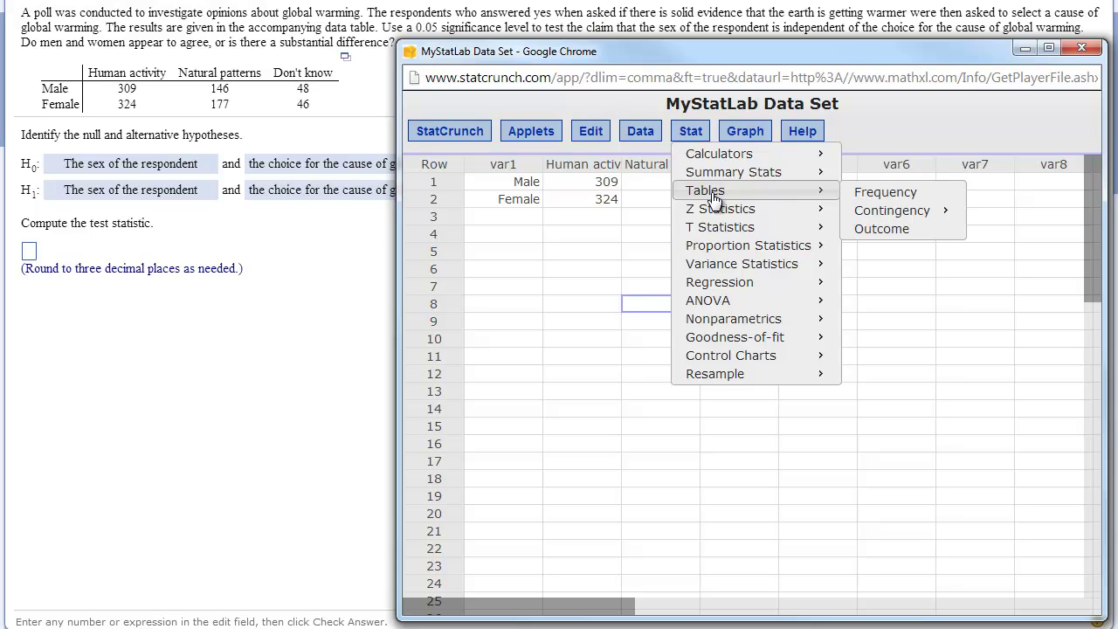
mouse_move(893, 217)
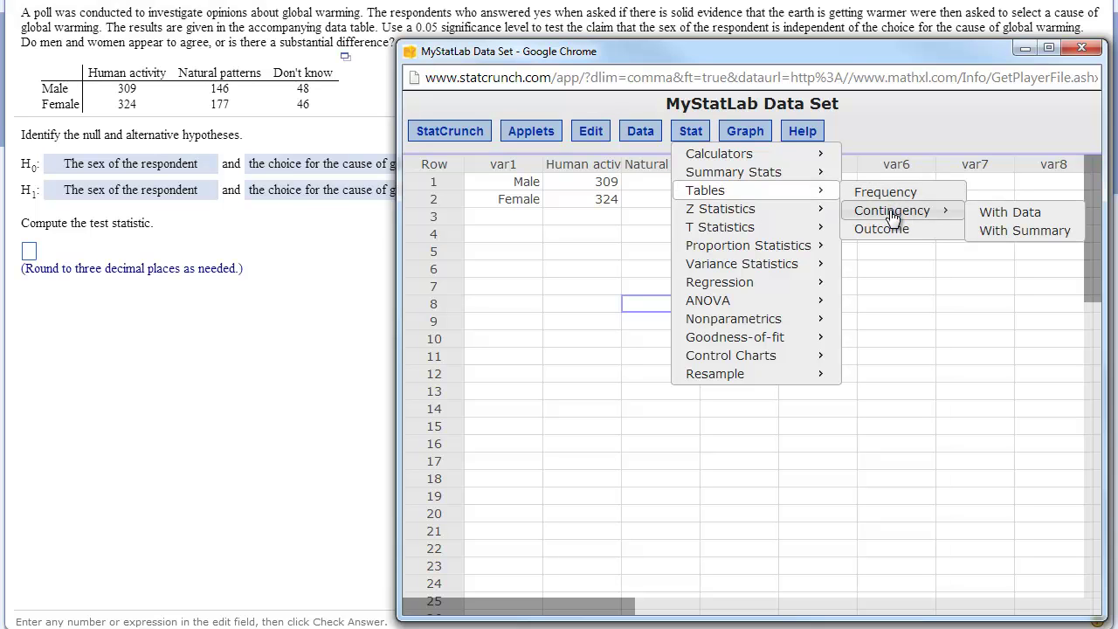
Build a With Summary contingency table from Human activity, Natural patterns and Don't know, with var1 as row labels.
click(1019, 233)
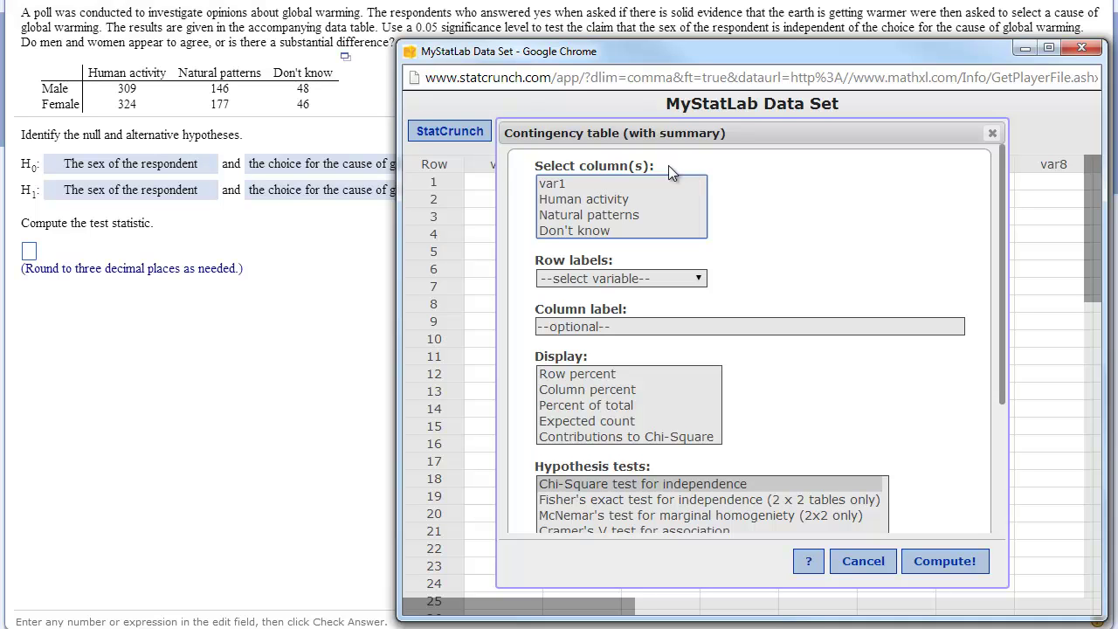
click(577, 200)
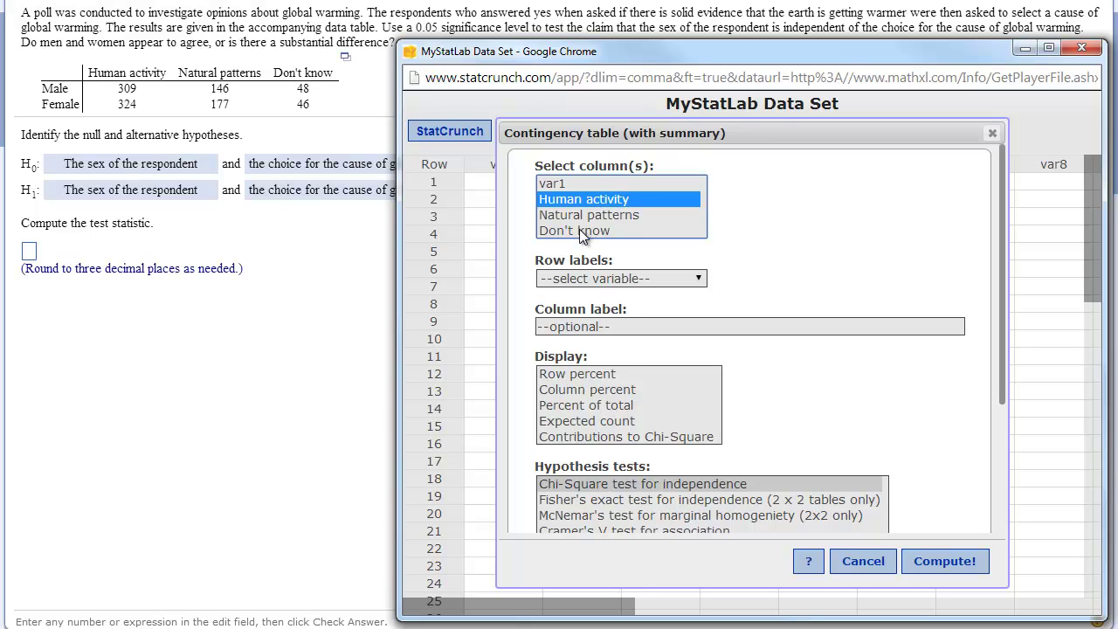
shift+click(579, 229)
click(779, 217)
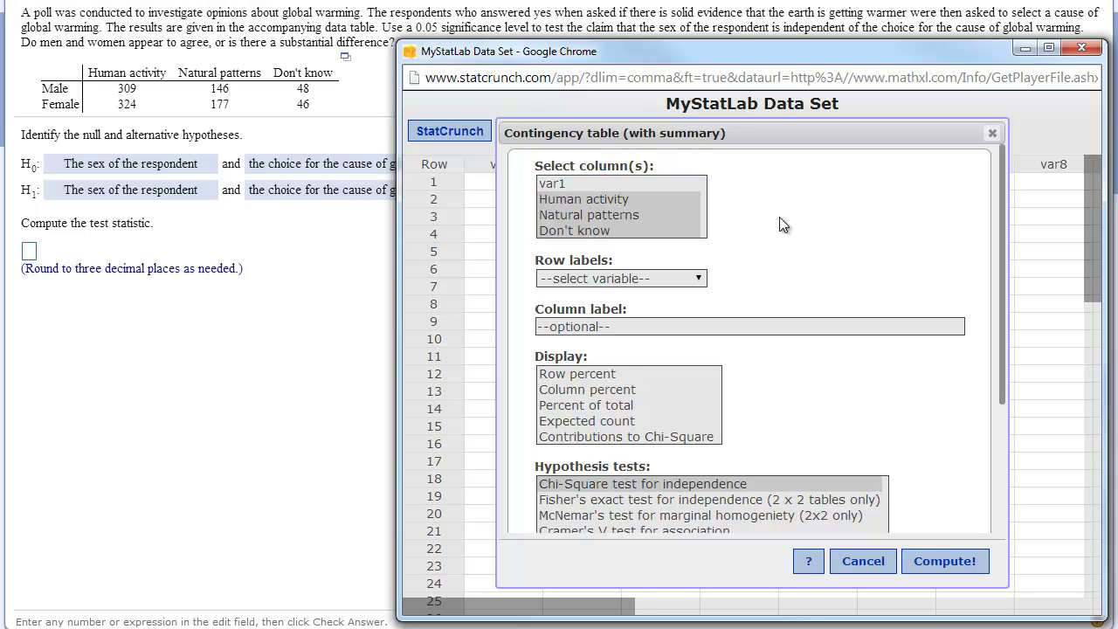
click(614, 201)
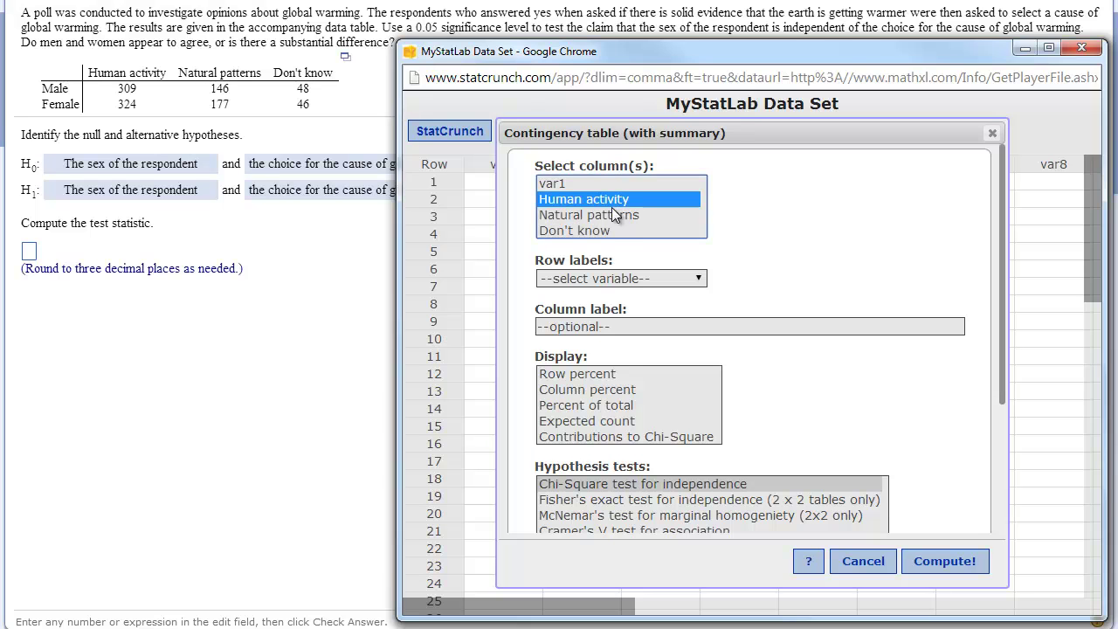
shift+click(610, 216)
shift+click(608, 230)
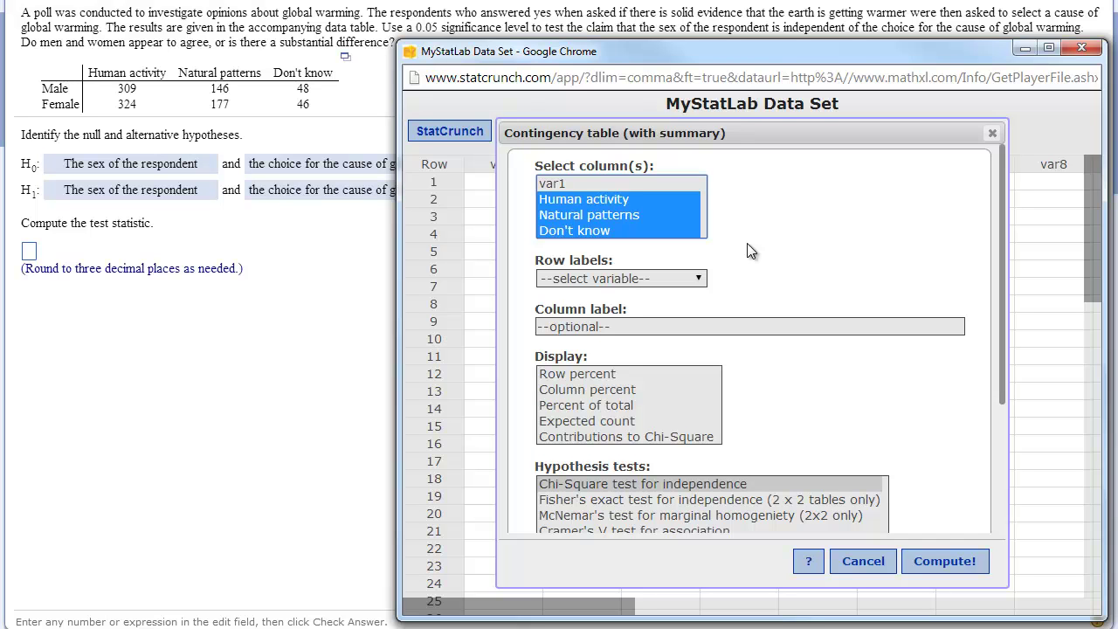
click(699, 279)
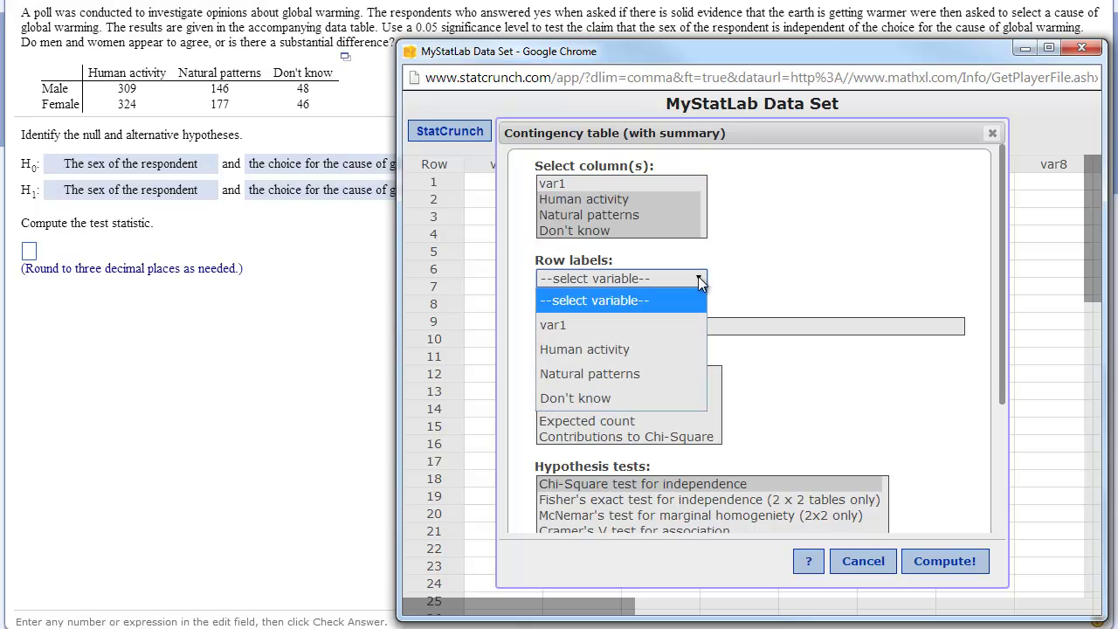
click(668, 322)
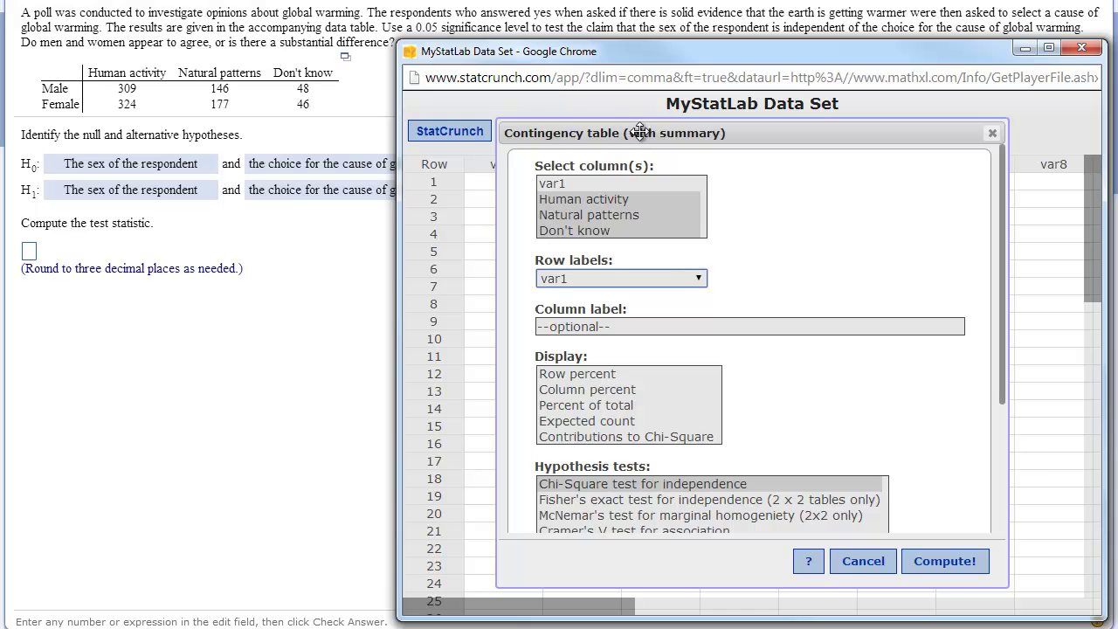
Drag the Contingency dialog down to expose the Male/Female rows, then scroll to Hypothesis tests.
drag(656, 136, 739, 162)
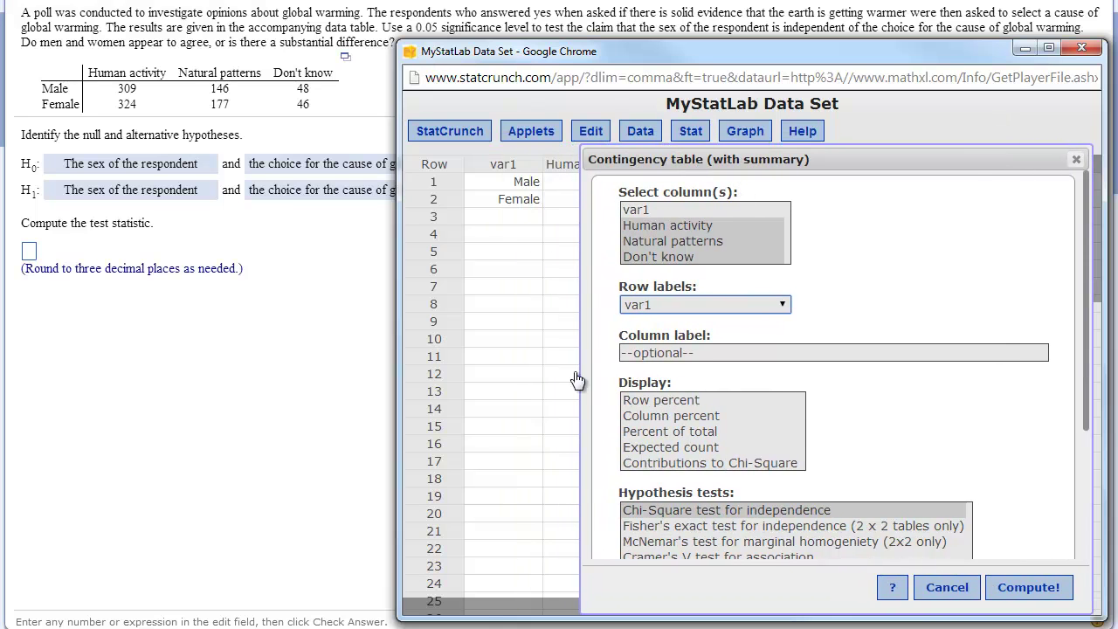
drag(485, 619, 485, 628)
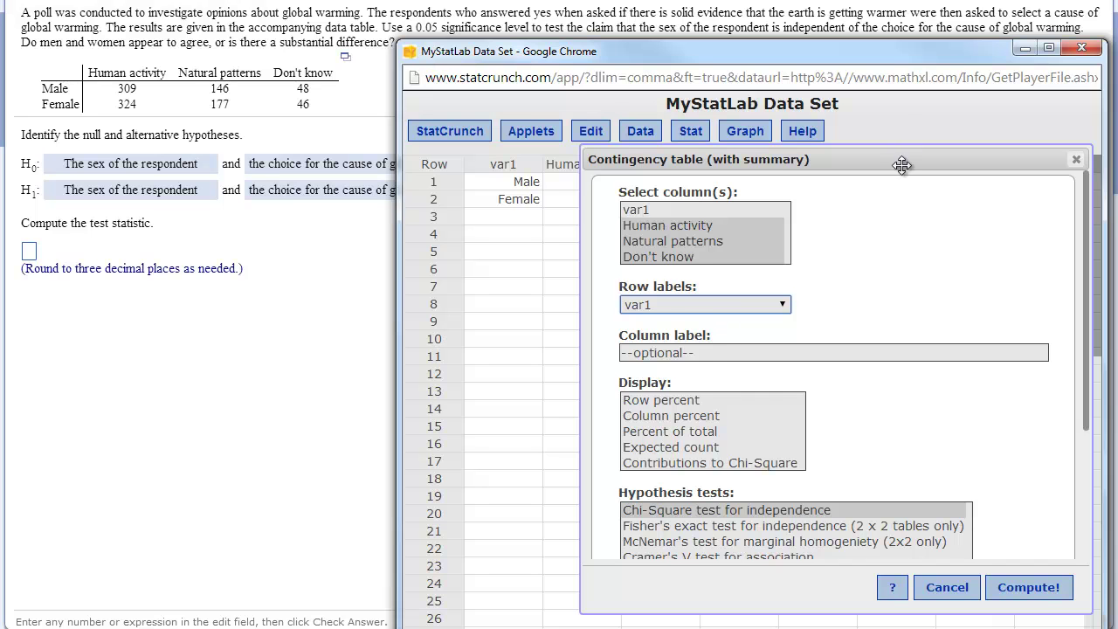
drag(902, 165, 899, 231)
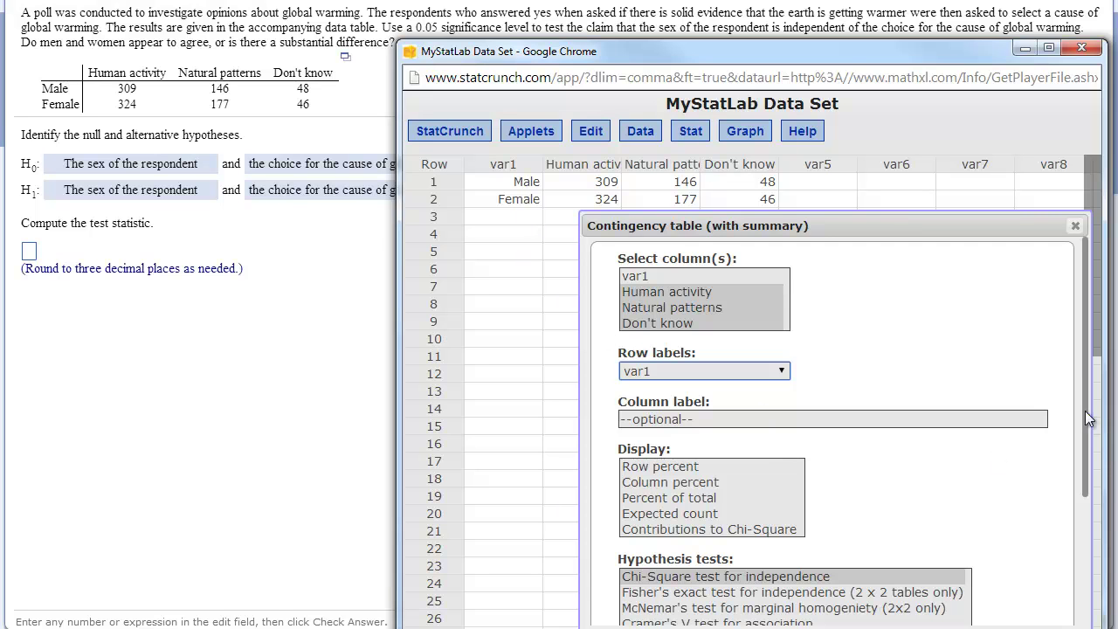
scroll(1088, 423, down, 2)
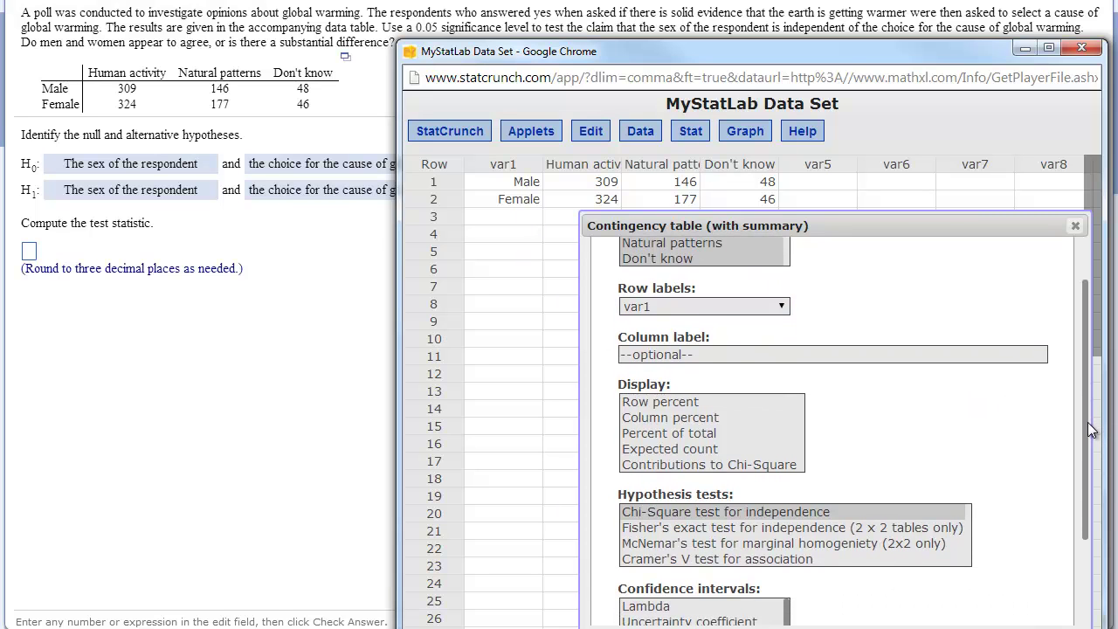
drag(1089, 428, 1089, 489)
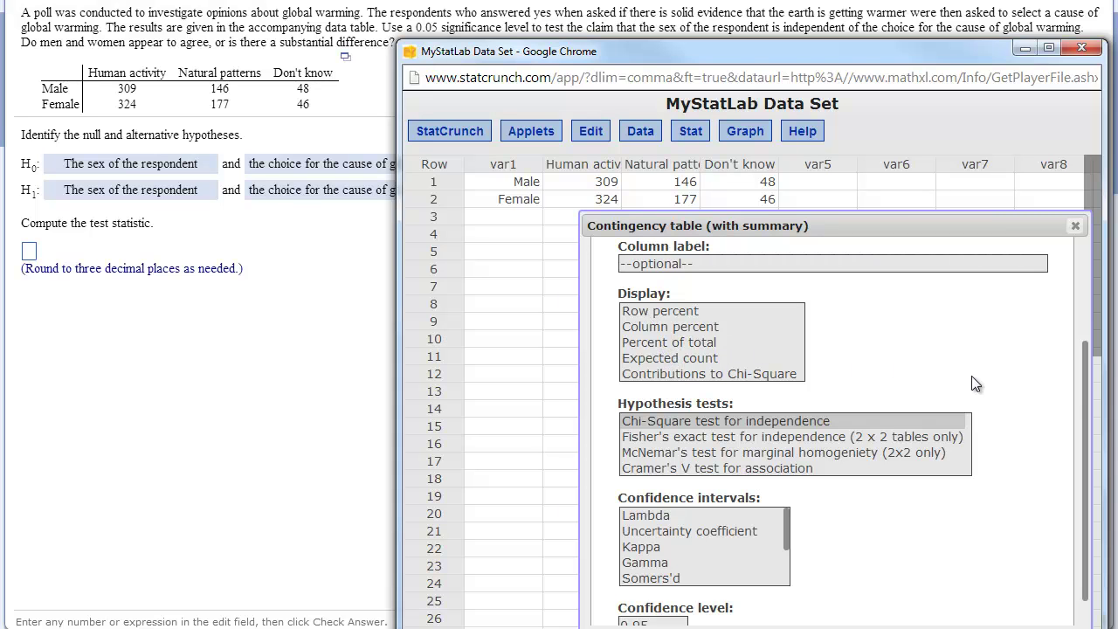
drag(1089, 395, 1088, 420)
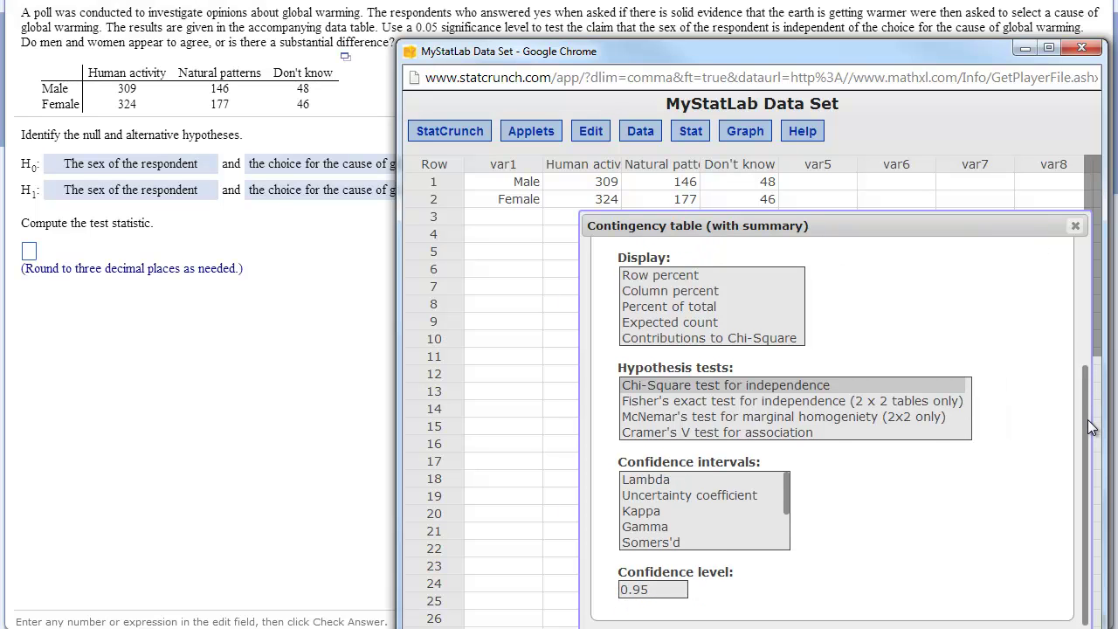
Try the other test and interval options, then settle on Chi-Square test for independence.
click(821, 385)
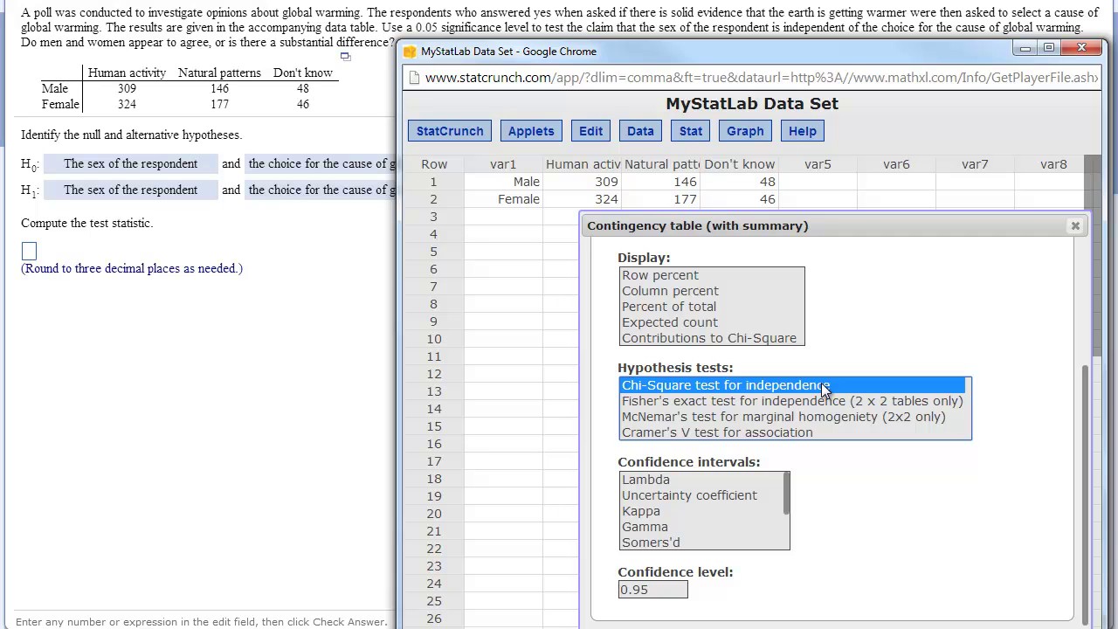
click(826, 401)
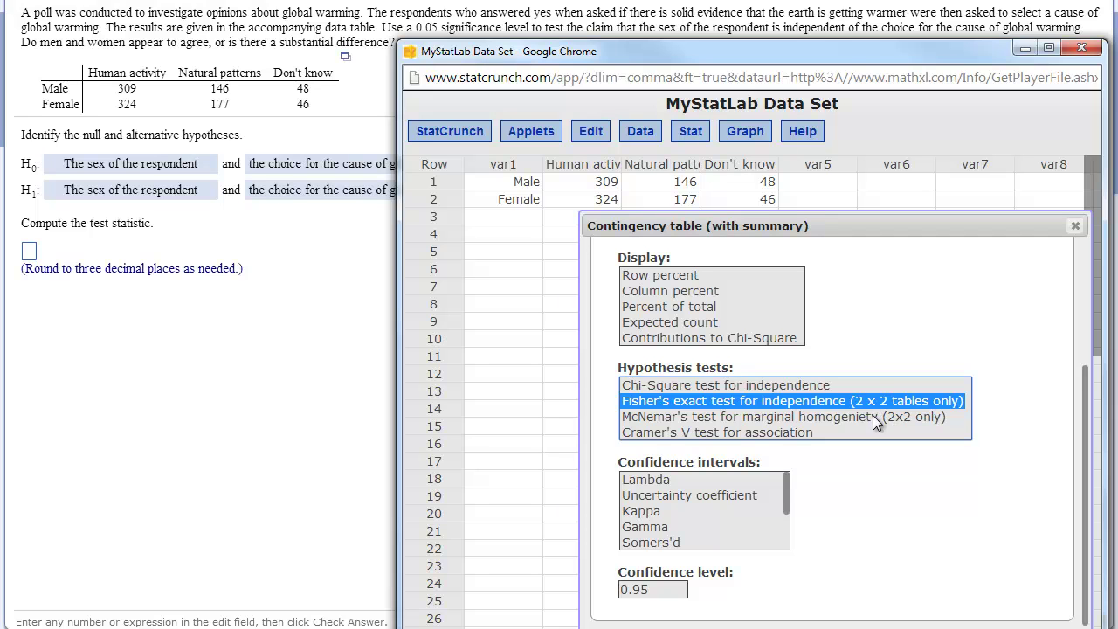
click(832, 416)
click(781, 435)
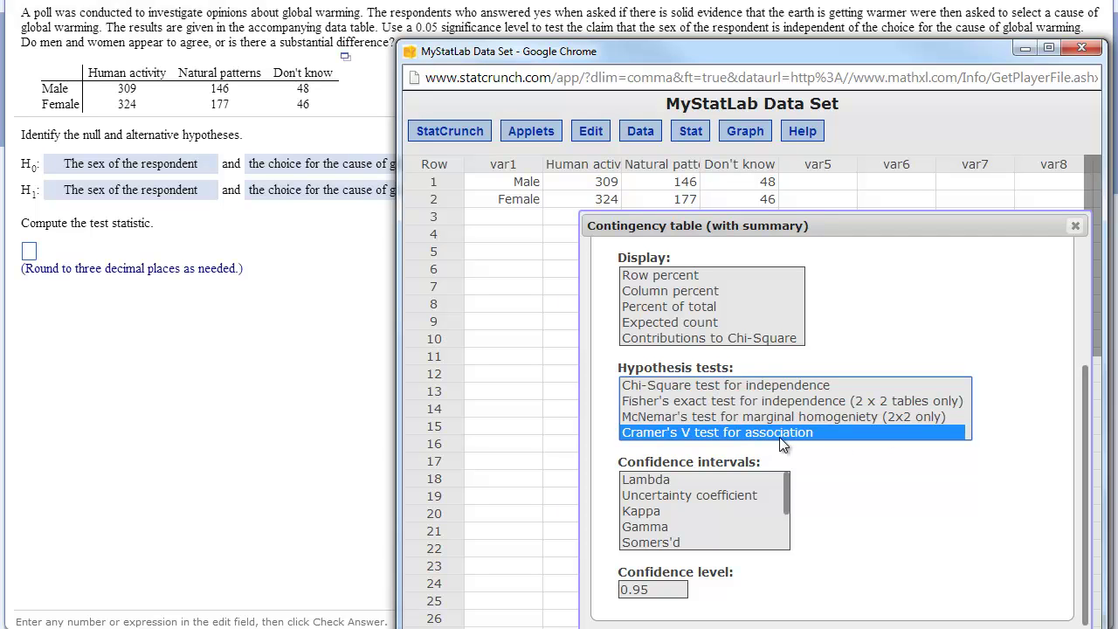
click(793, 387)
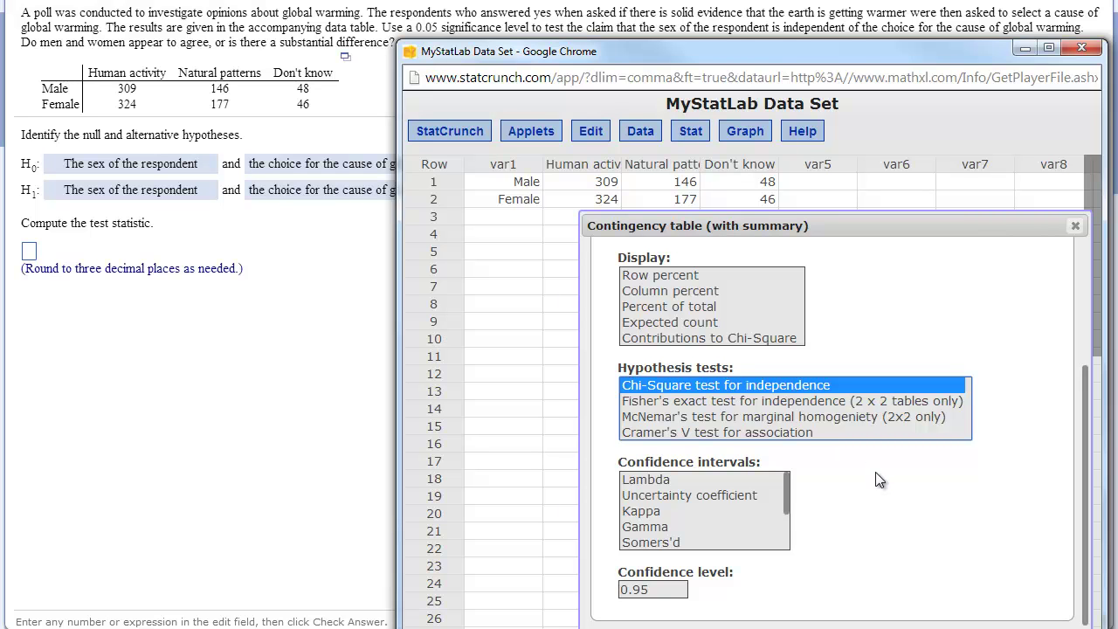
click(655, 479)
click(655, 495)
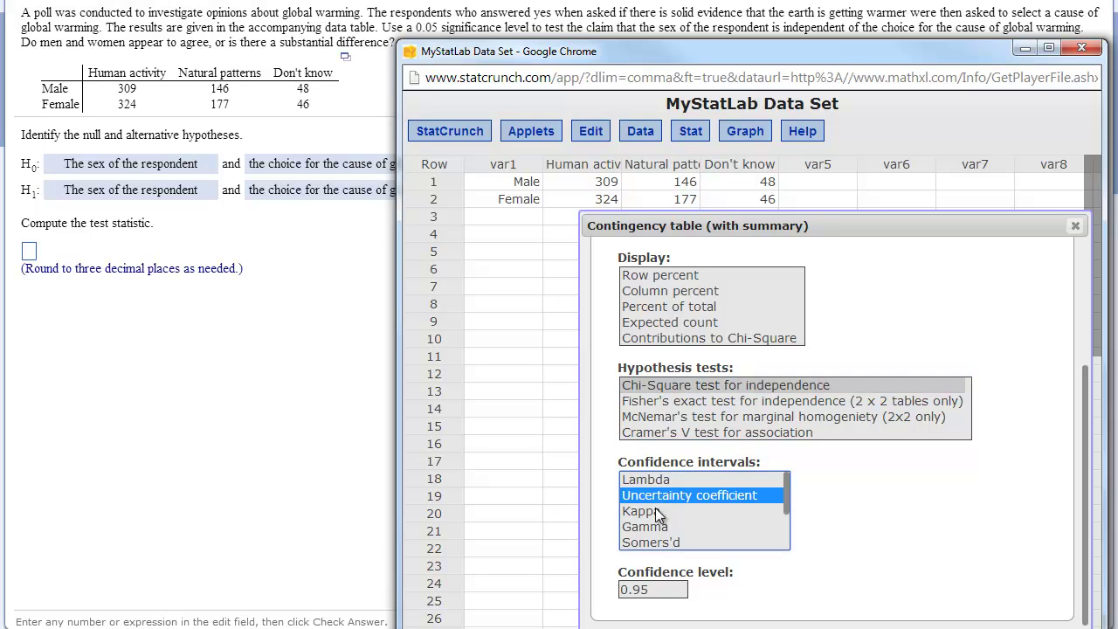
click(655, 511)
click(738, 386)
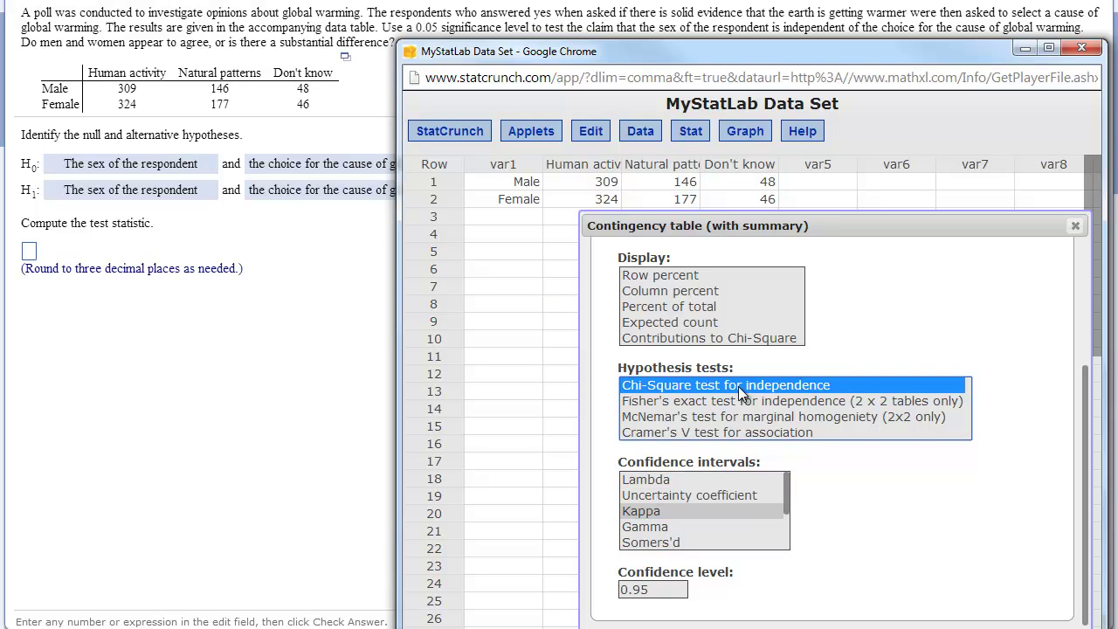
Keep the confidence level at 0.95 and move the dialog back up.
click(1087, 428)
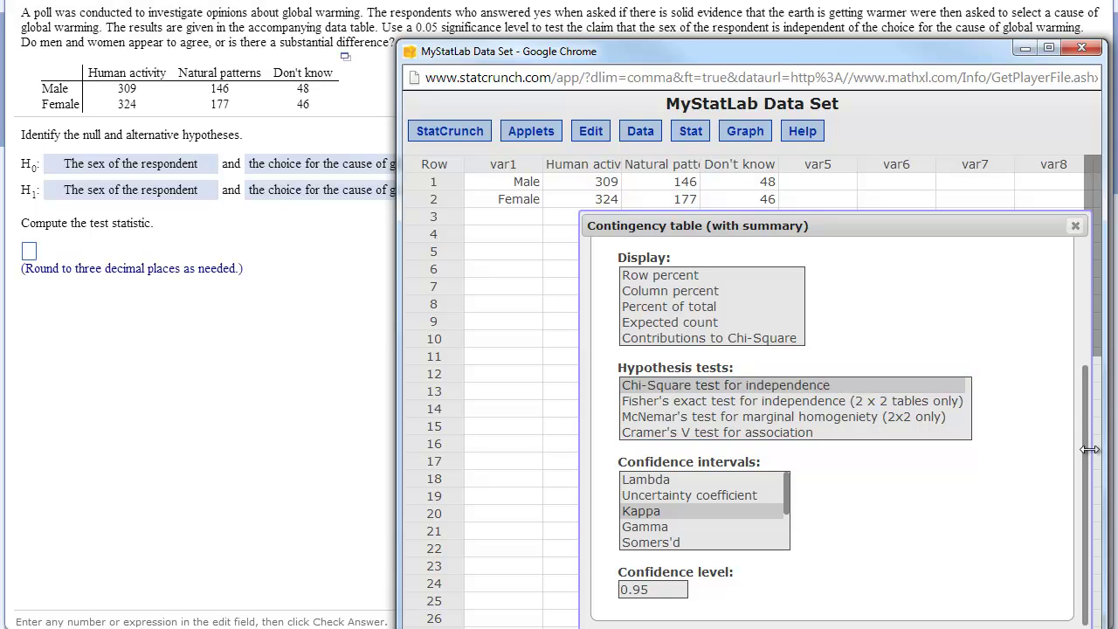
click(670, 589)
double_click(1084, 478)
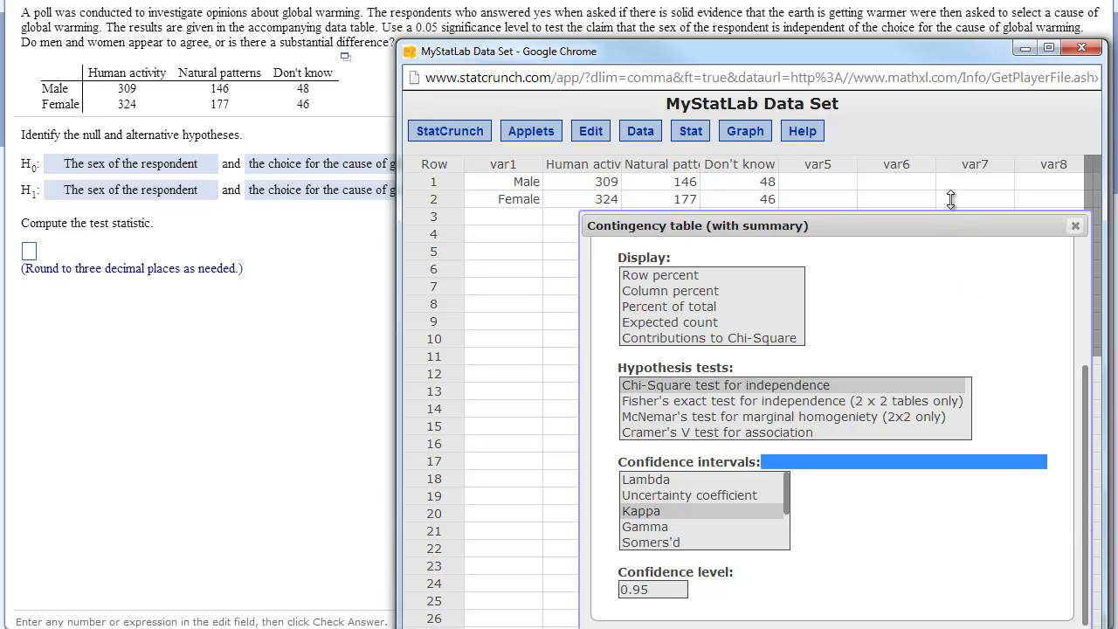
drag(959, 230, 943, 136)
Compute the results and highlight the Chi-square value 1.5321165 and P-value 0.4648.
click(998, 558)
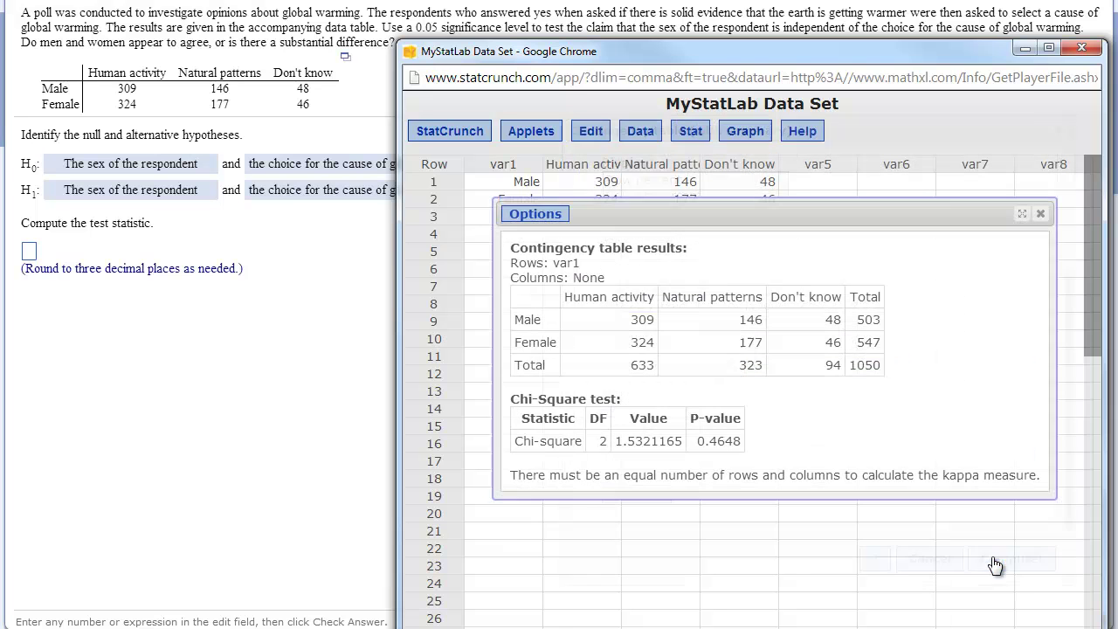
drag(836, 219, 839, 252)
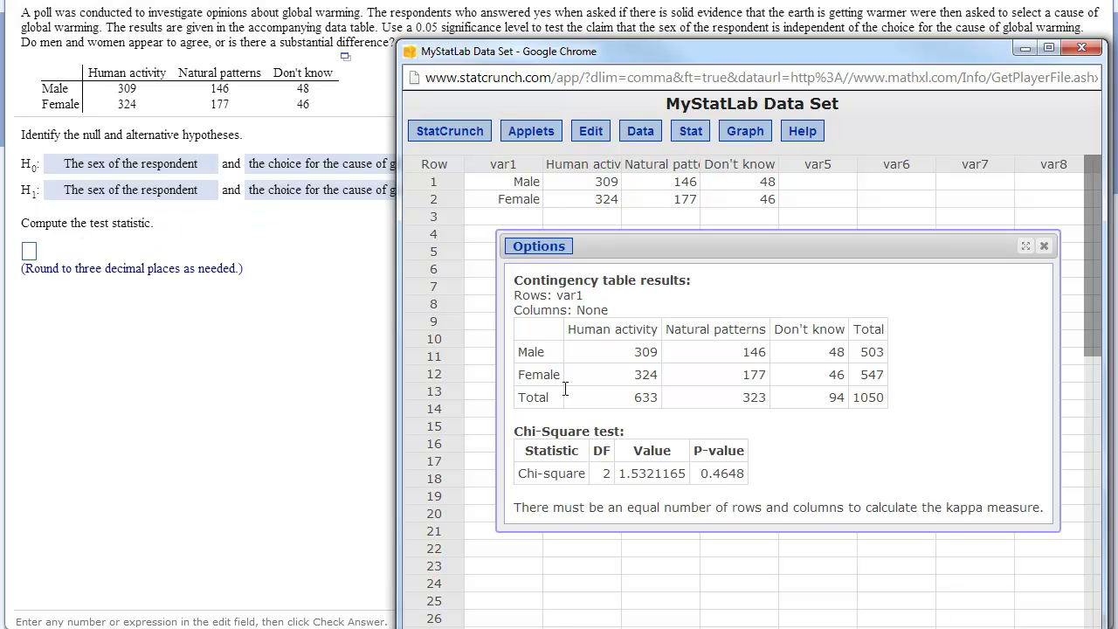
drag(517, 475, 576, 476)
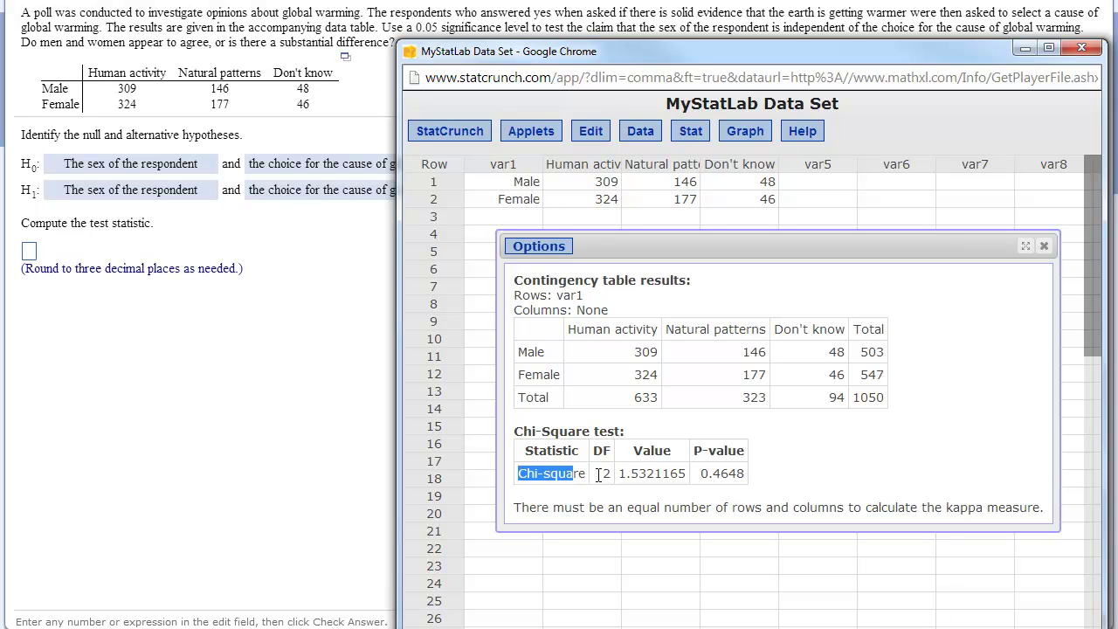
click(603, 475)
drag(622, 475, 686, 475)
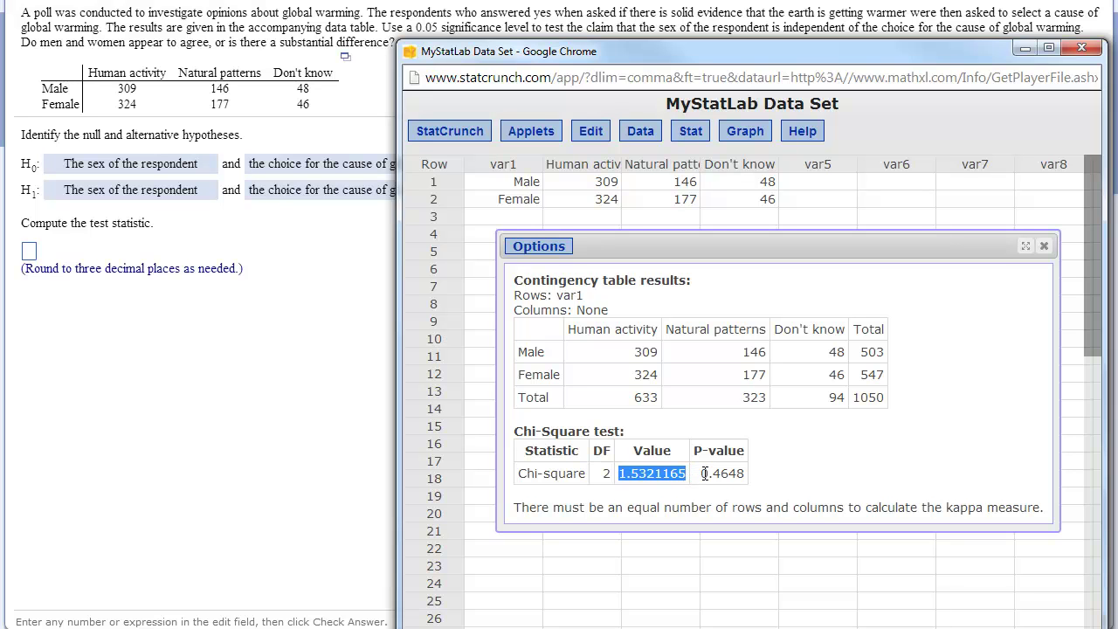
drag(700, 473, 746, 472)
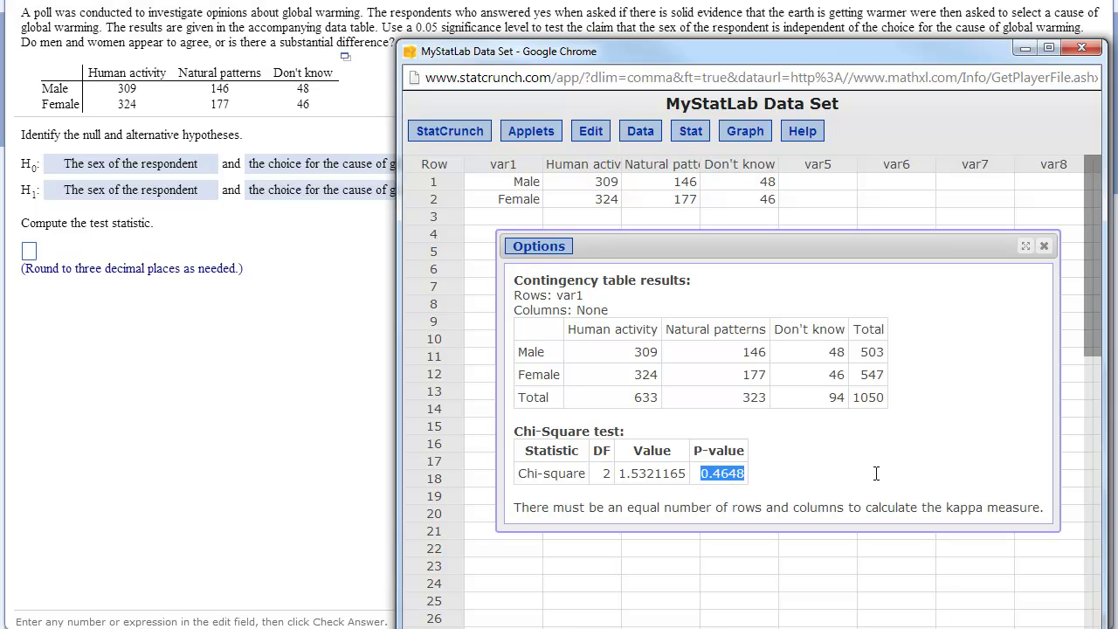